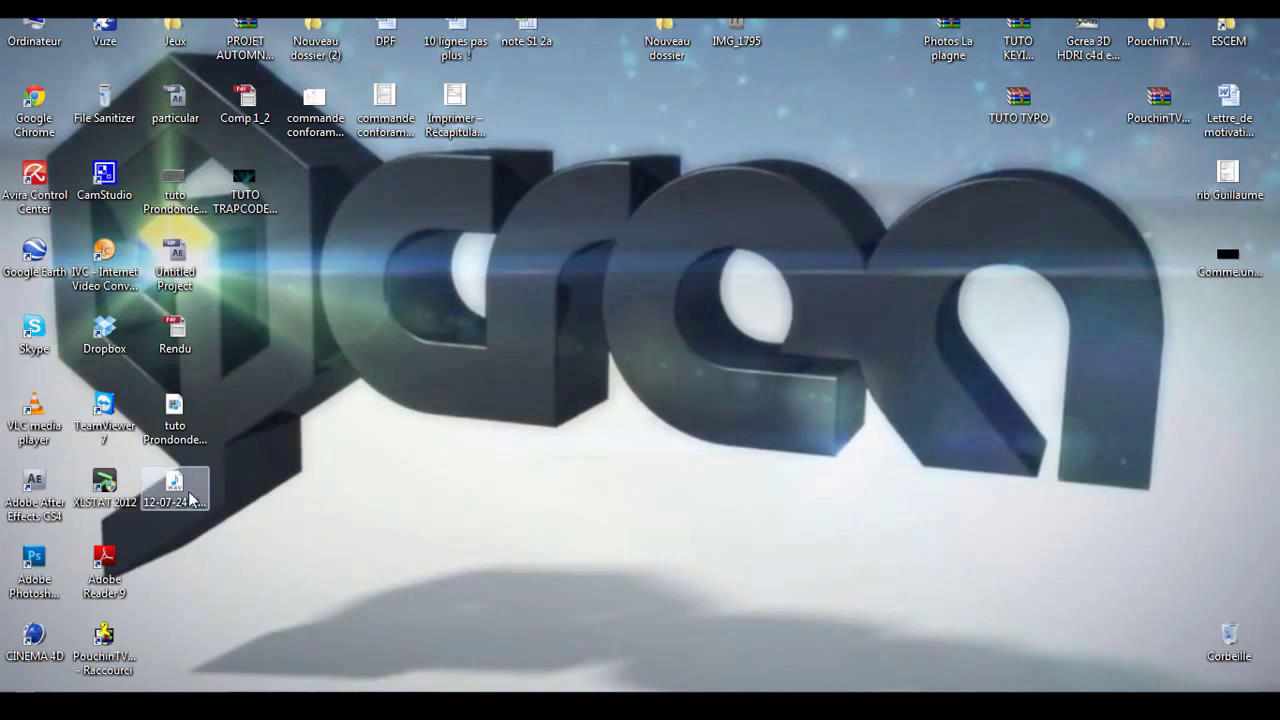
click(166, 512)
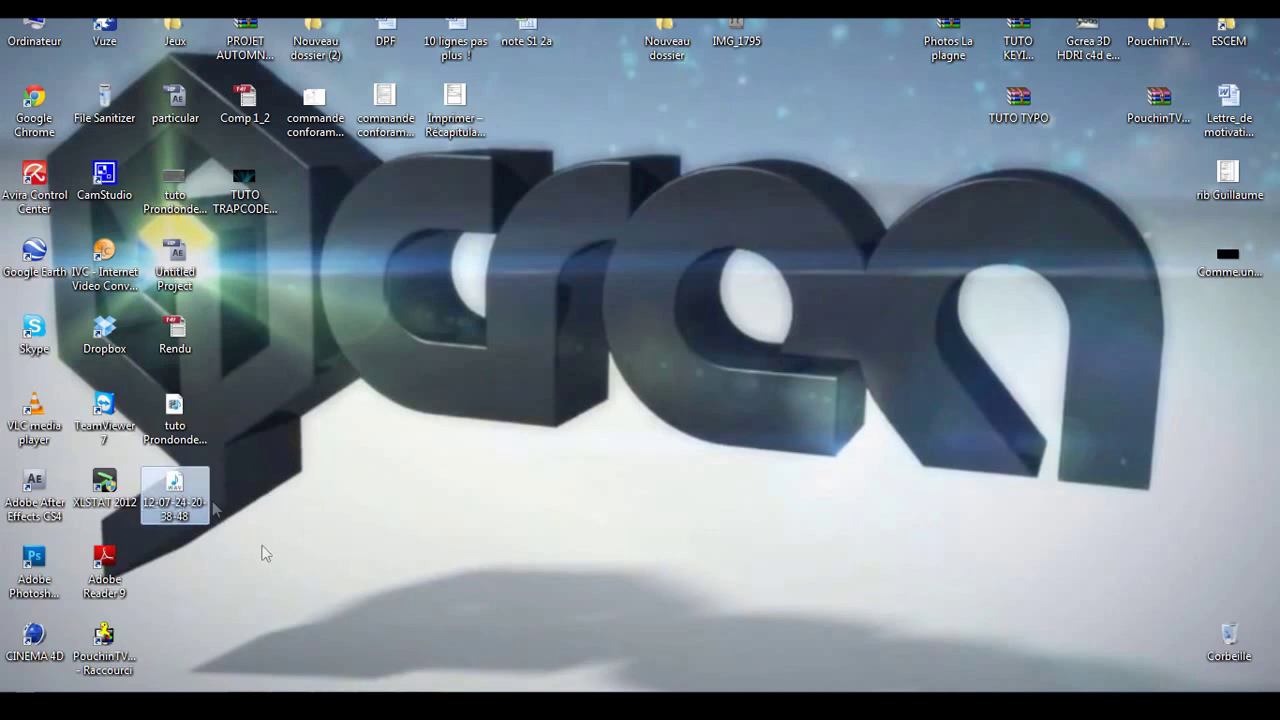
right_click(163, 498)
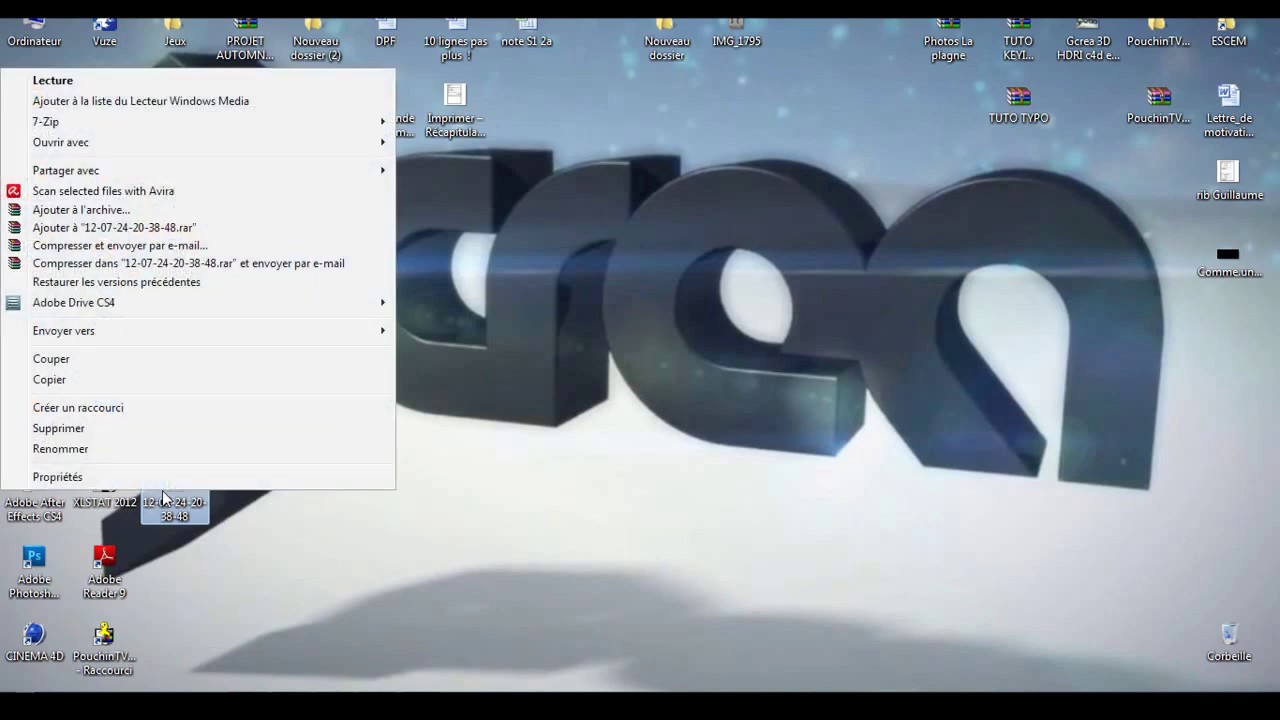
mouse_move(108, 152)
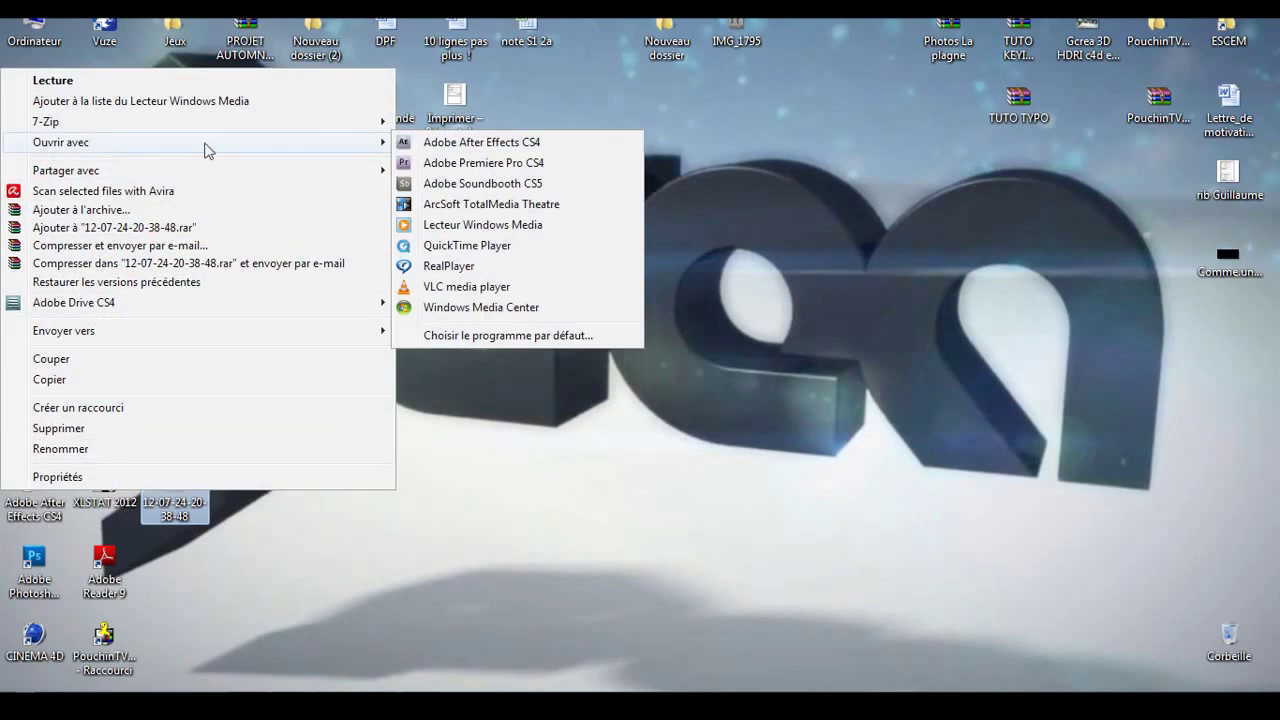
click(430, 186)
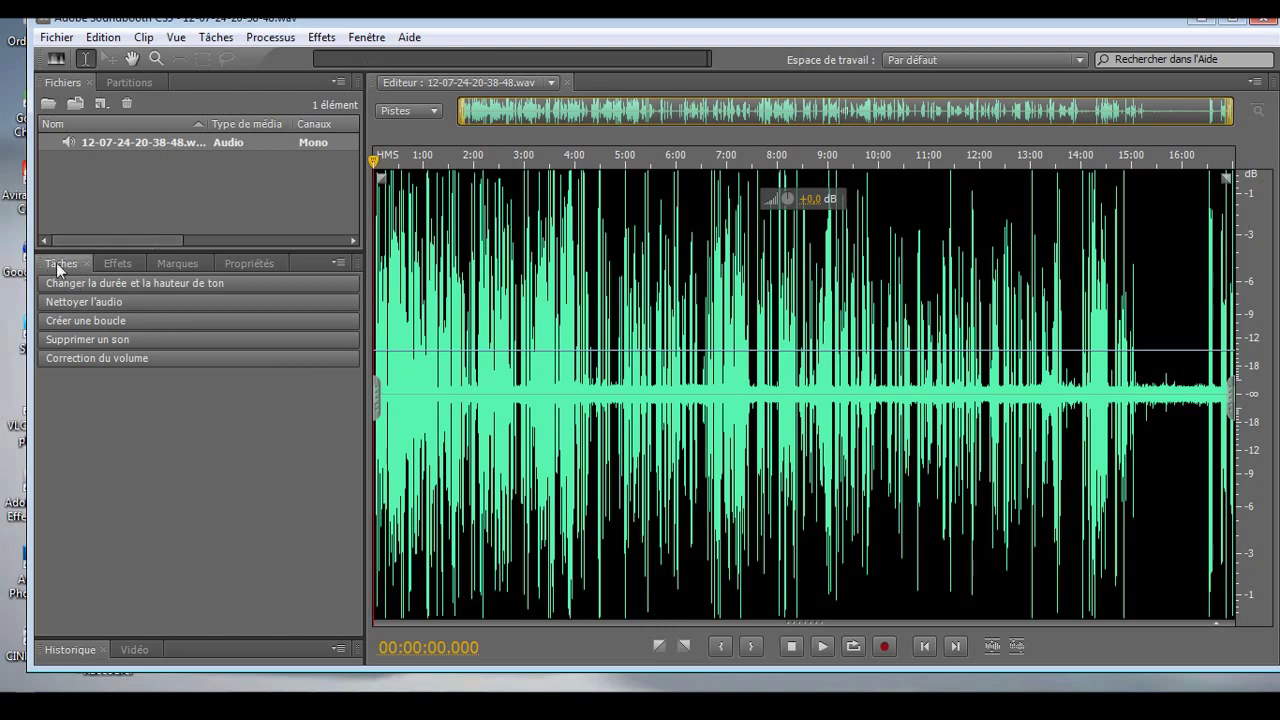
click(367, 38)
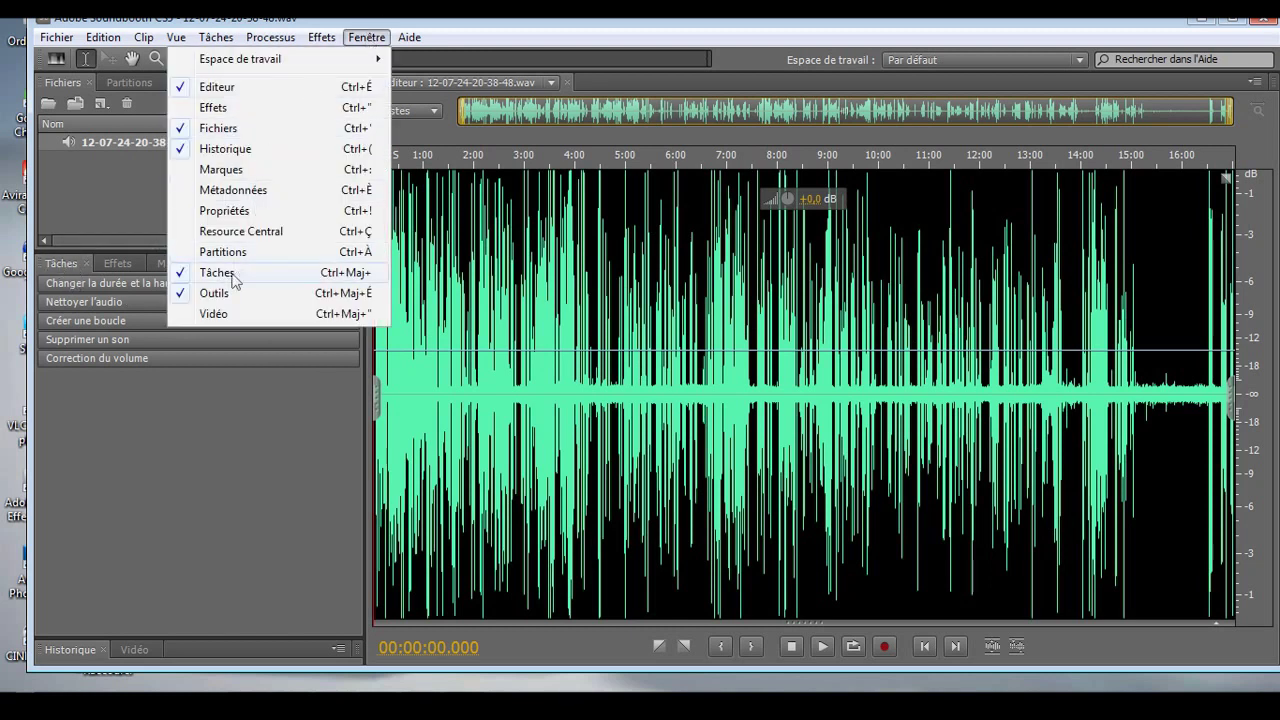
click(466, 27)
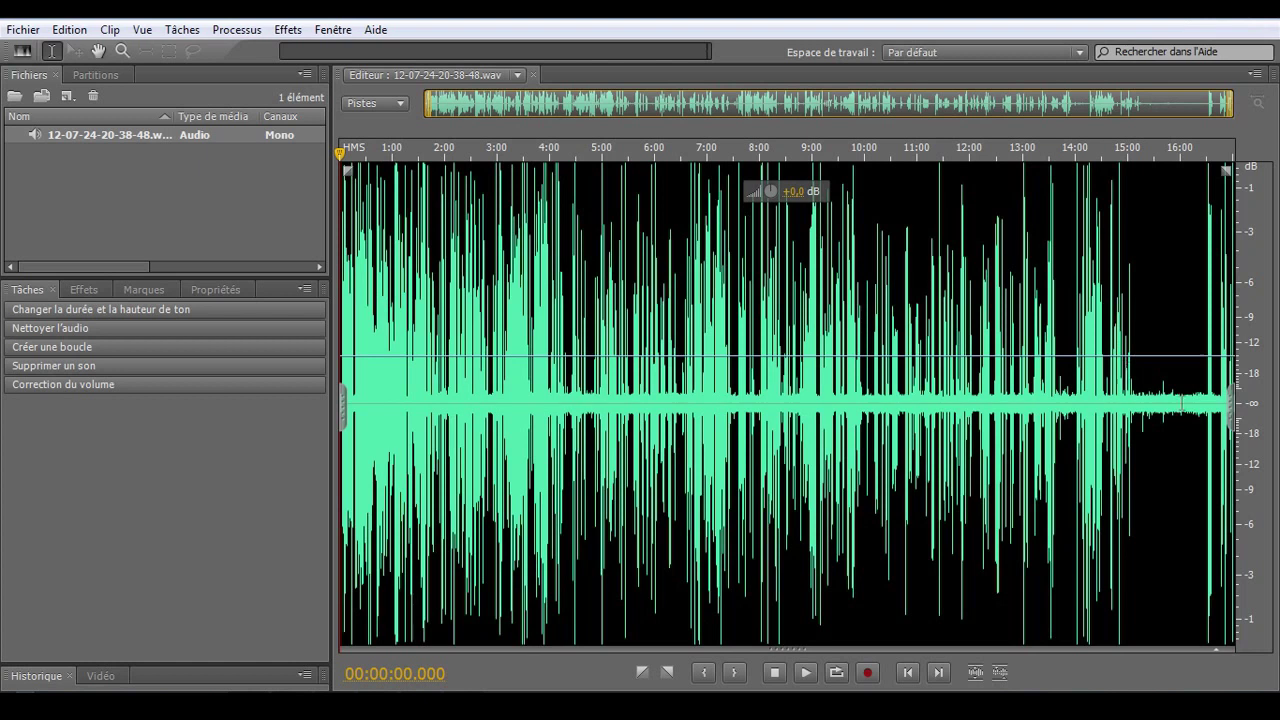
Step: Select a short speech-free passage of the waveform starting at about 16:04 and play it back
drag(1179, 404, 1197, 405)
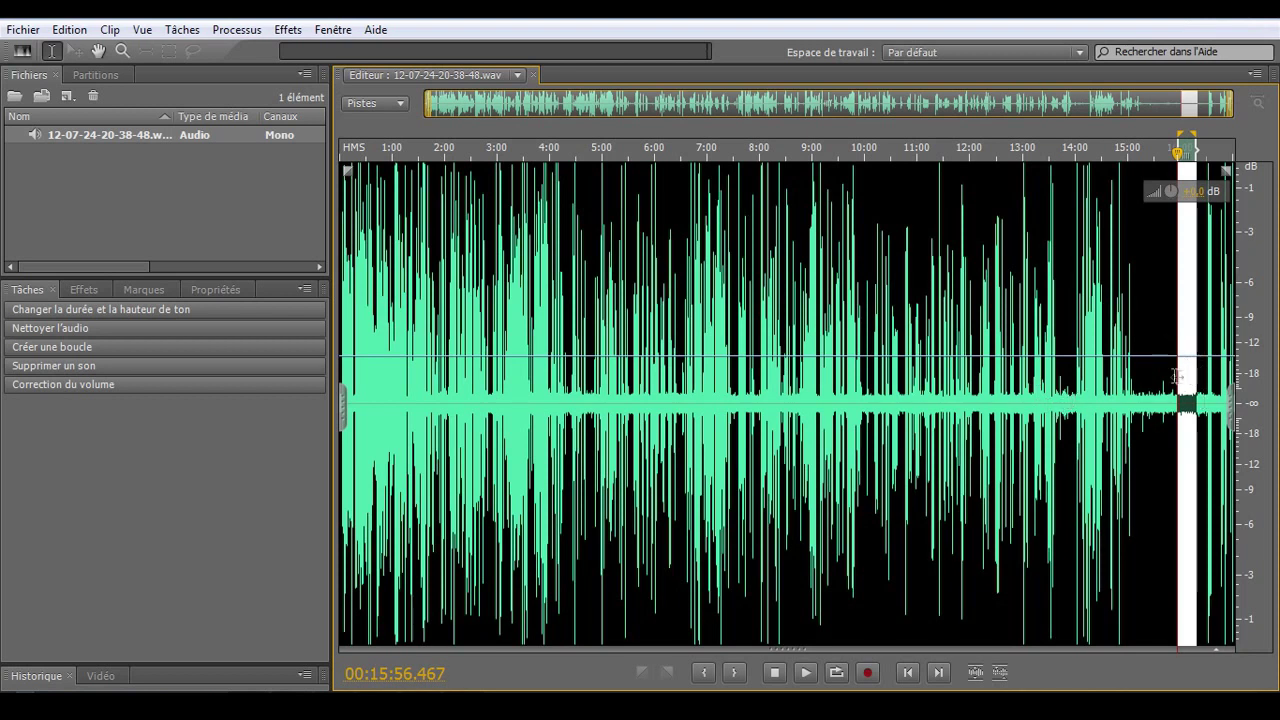
drag(1184, 400, 1195, 398)
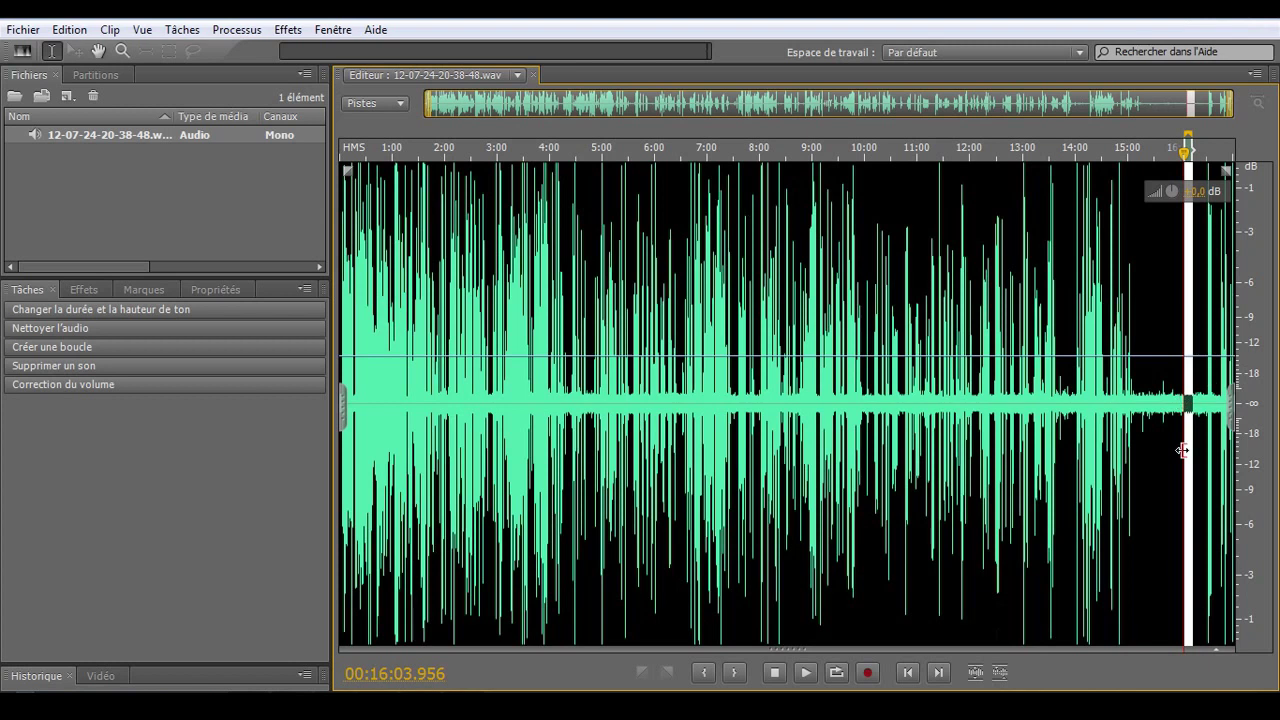
click(806, 673)
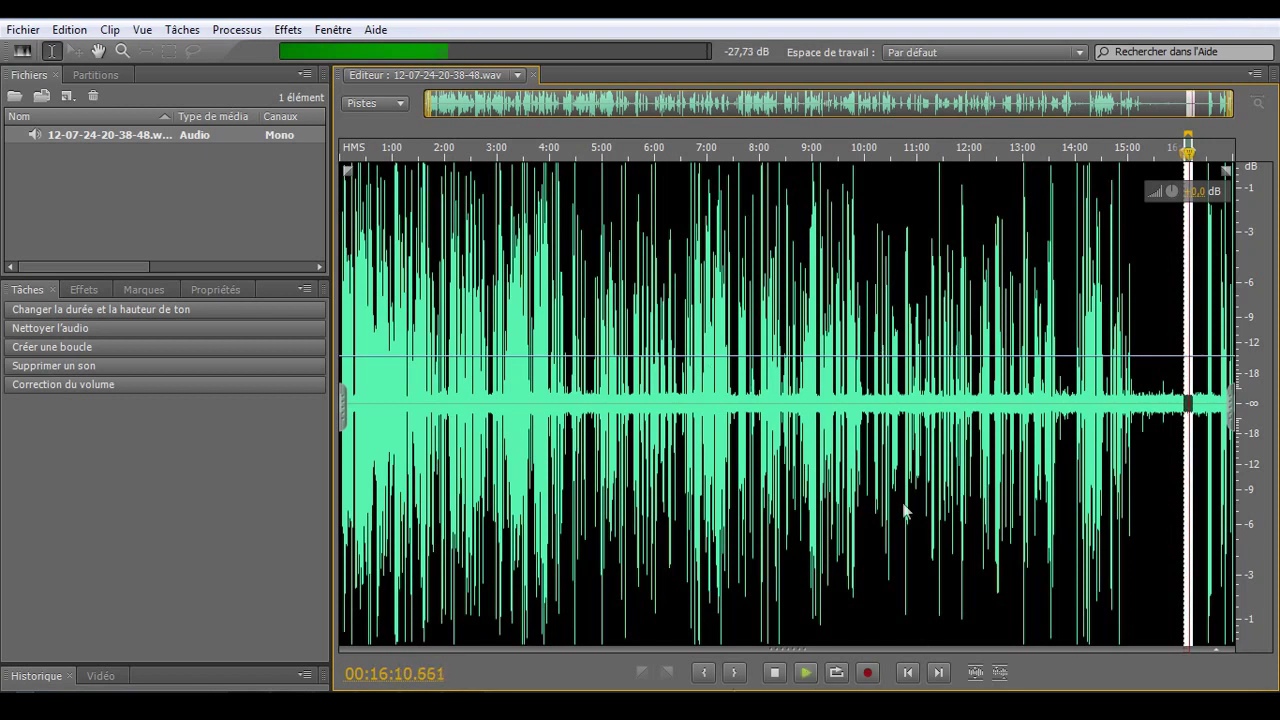
click(776, 673)
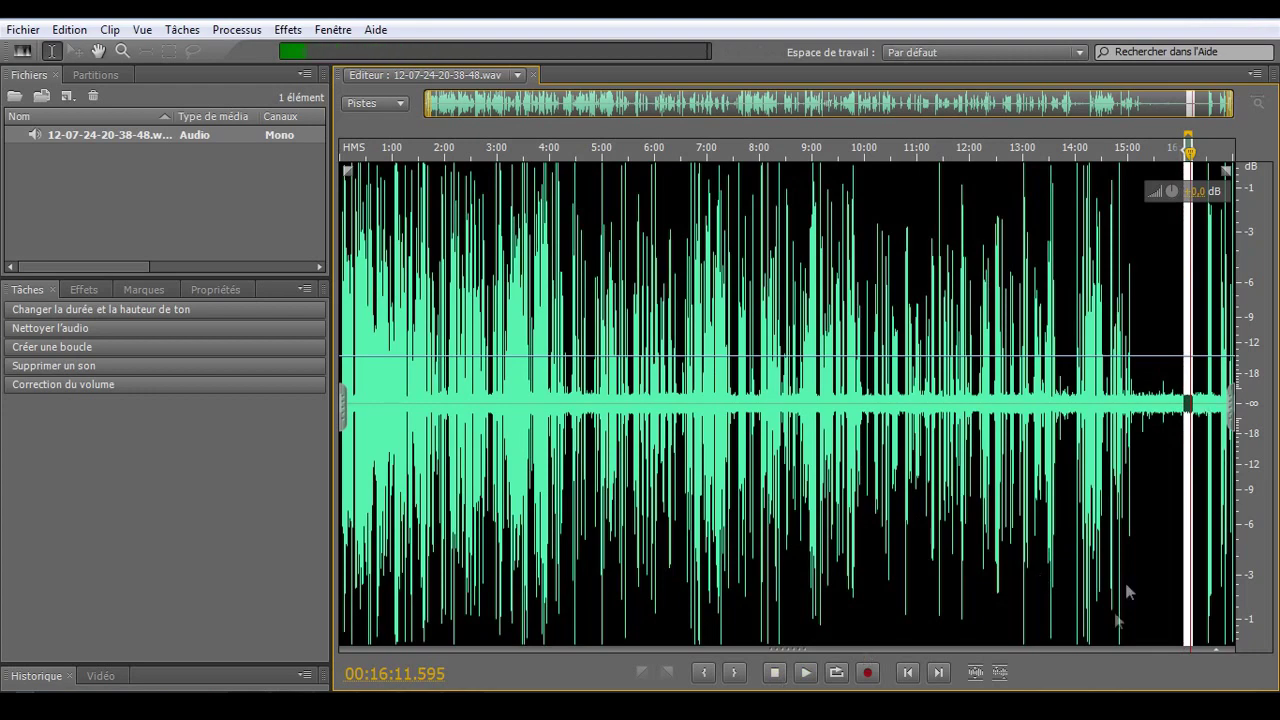
Step: Select the noise-only passage from about 15:52 to 16:16 and capture its noise print for audio clean-up
scroll(1175, 425, up, 5)
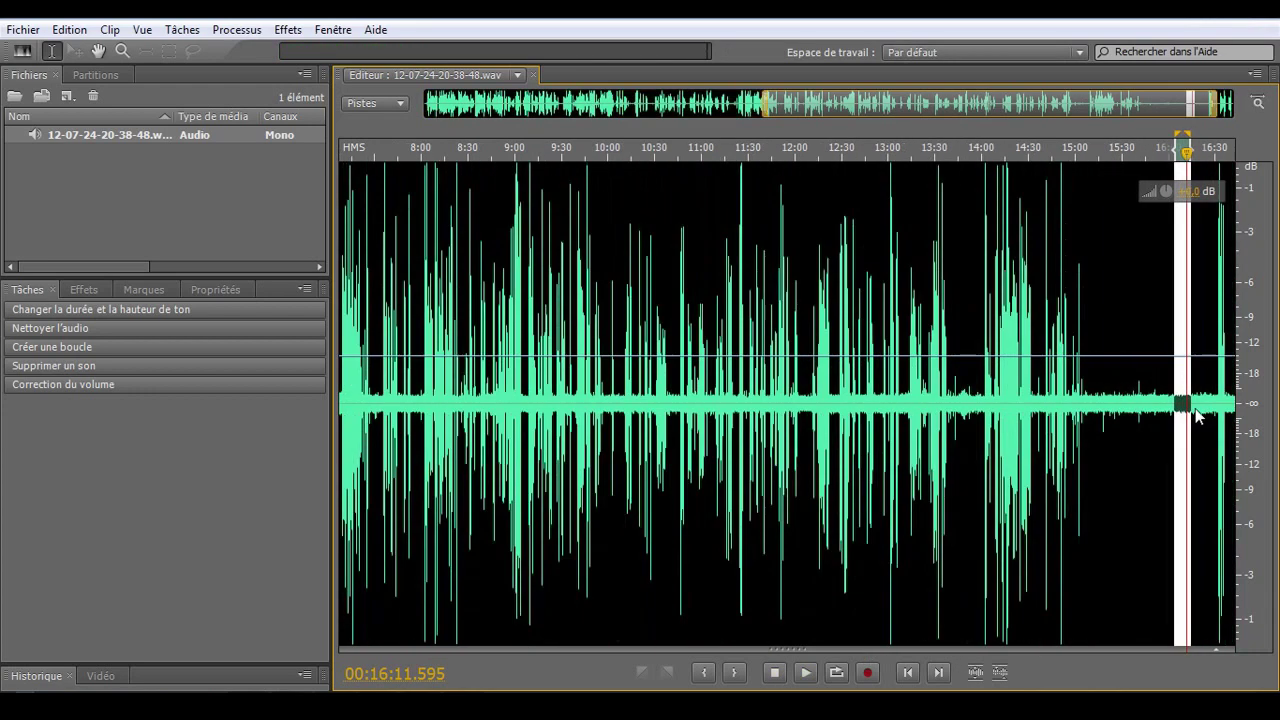
scroll(1195, 412, up, 3)
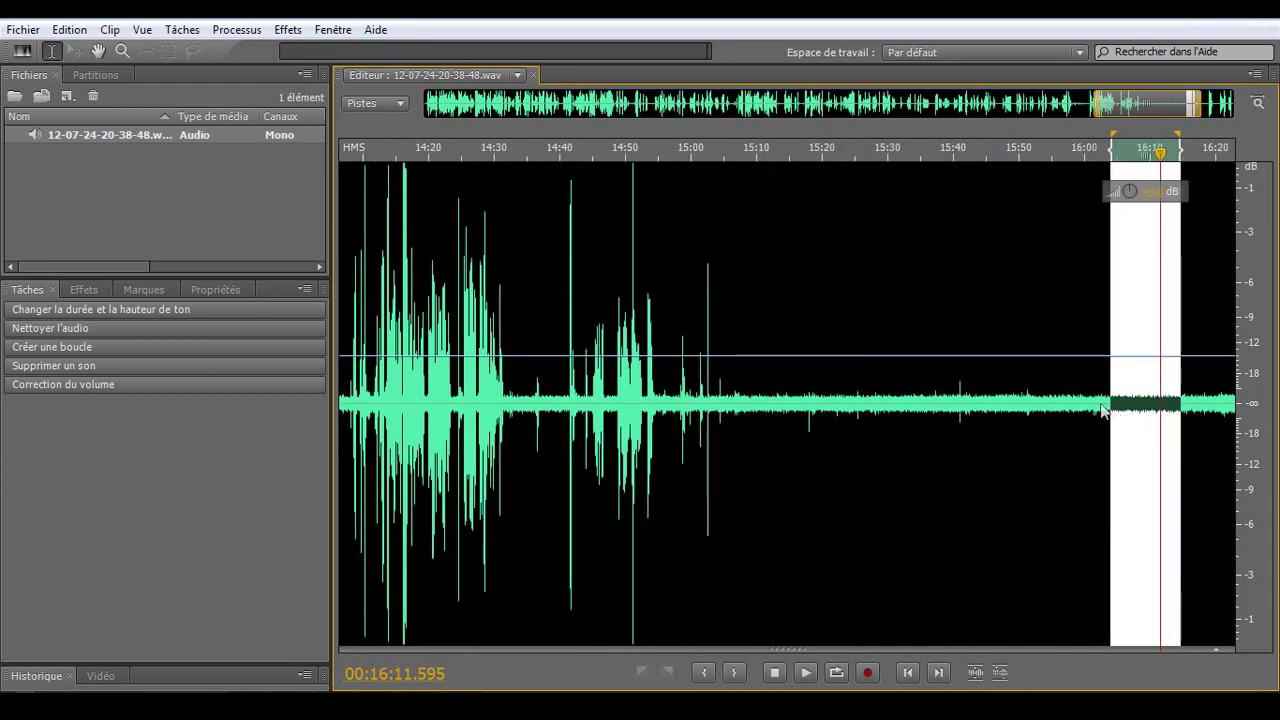
drag(1033, 407, 1193, 417)
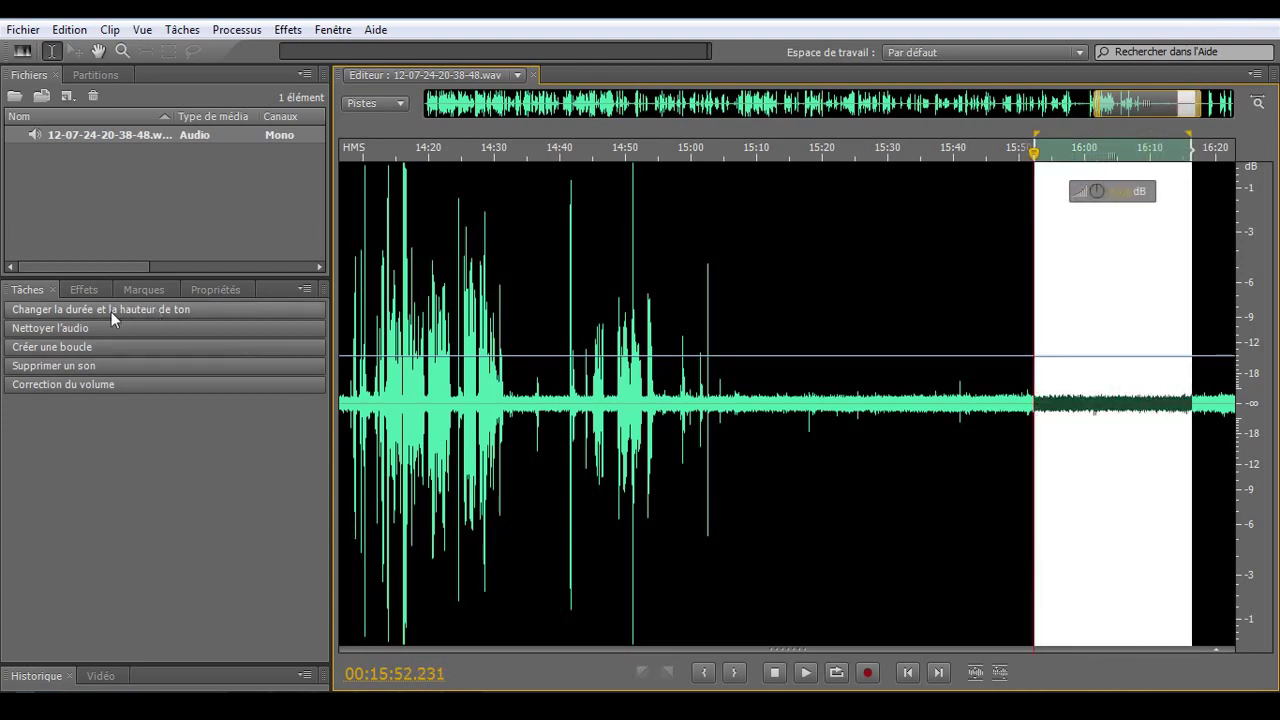
click(24, 332)
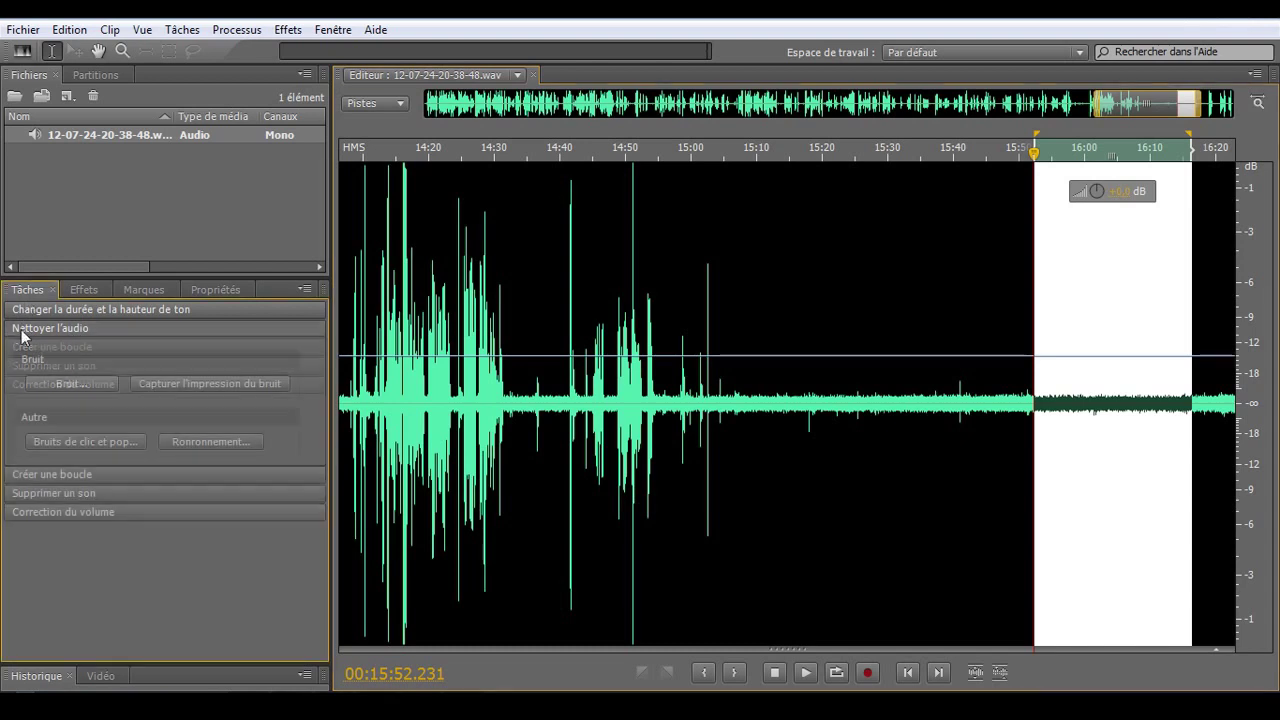
click(193, 385)
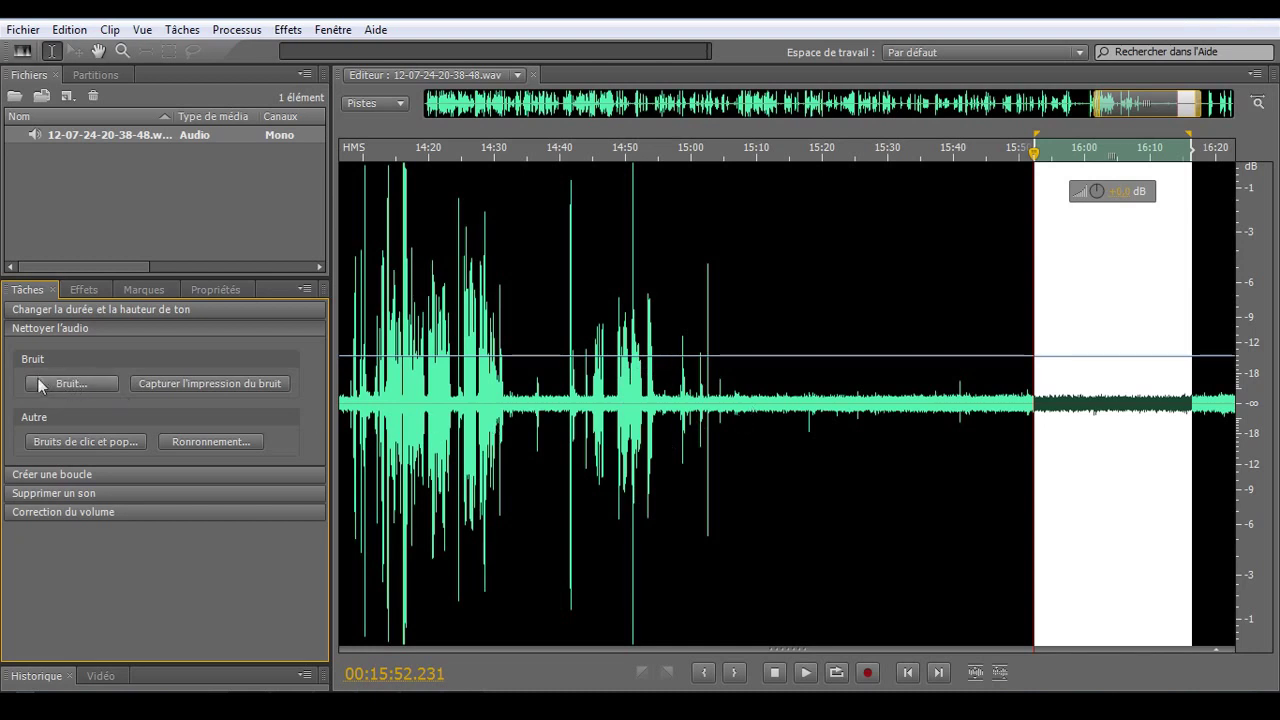
Step: Apply noise reduction to the whole recording using the captured noise print, with 80% reduction and 25 dB, and inspect the cleaned waveform
click(40, 381)
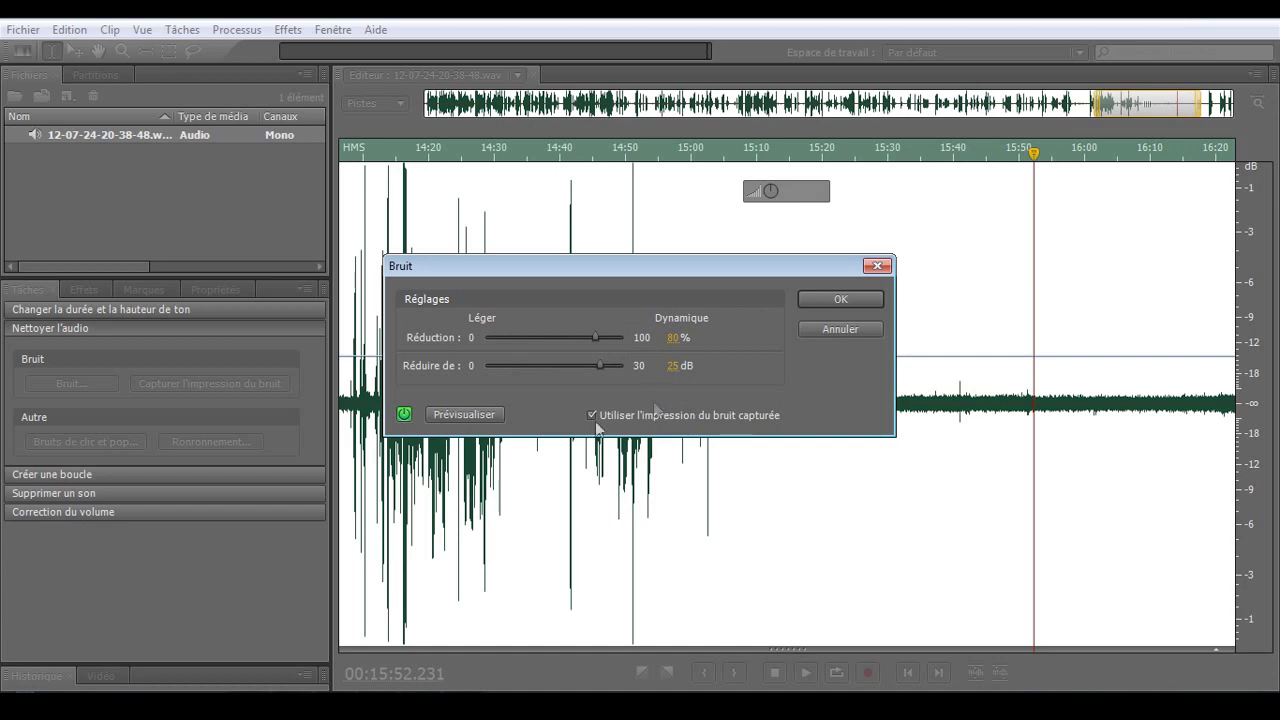
click(844, 298)
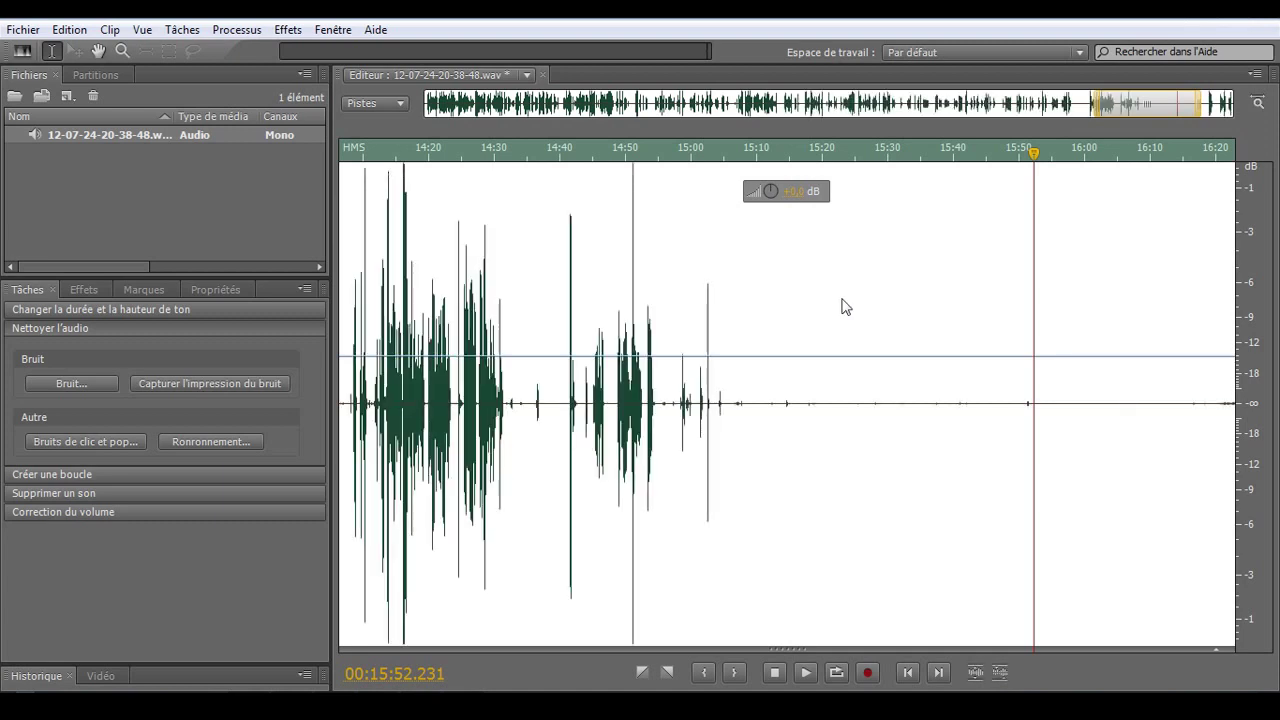
click(842, 337)
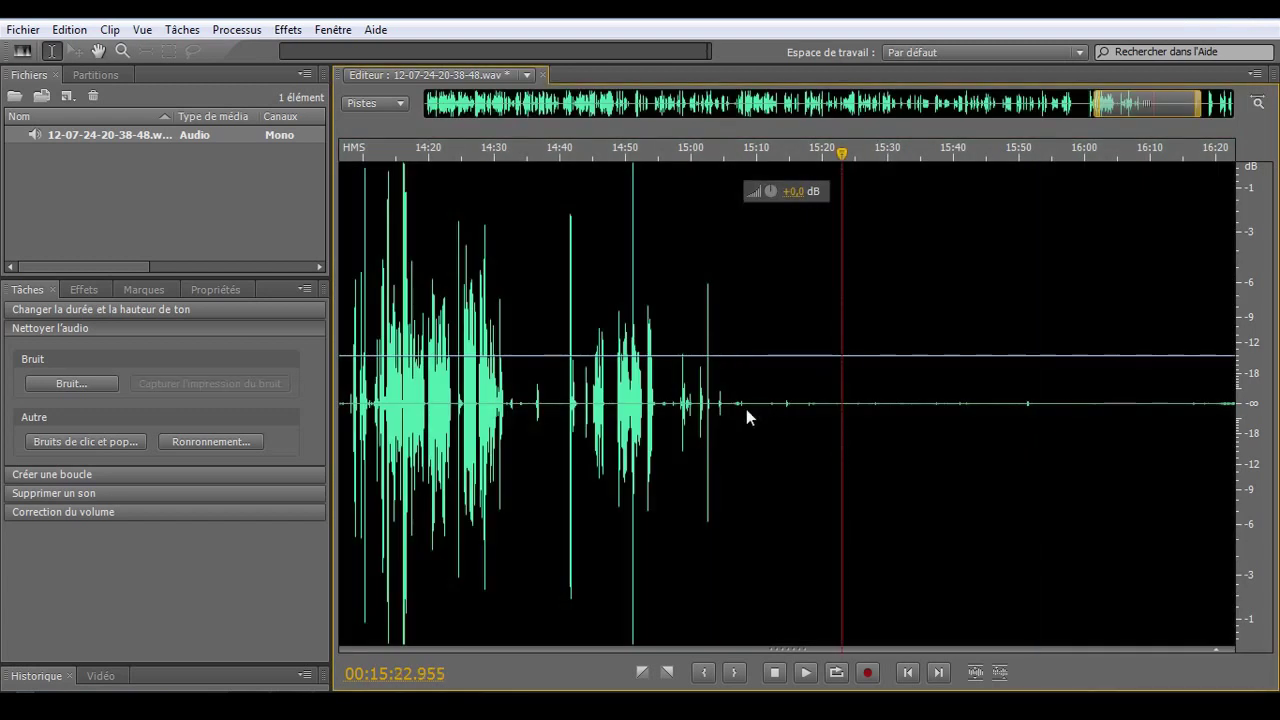
scroll(669, 417, up, 6)
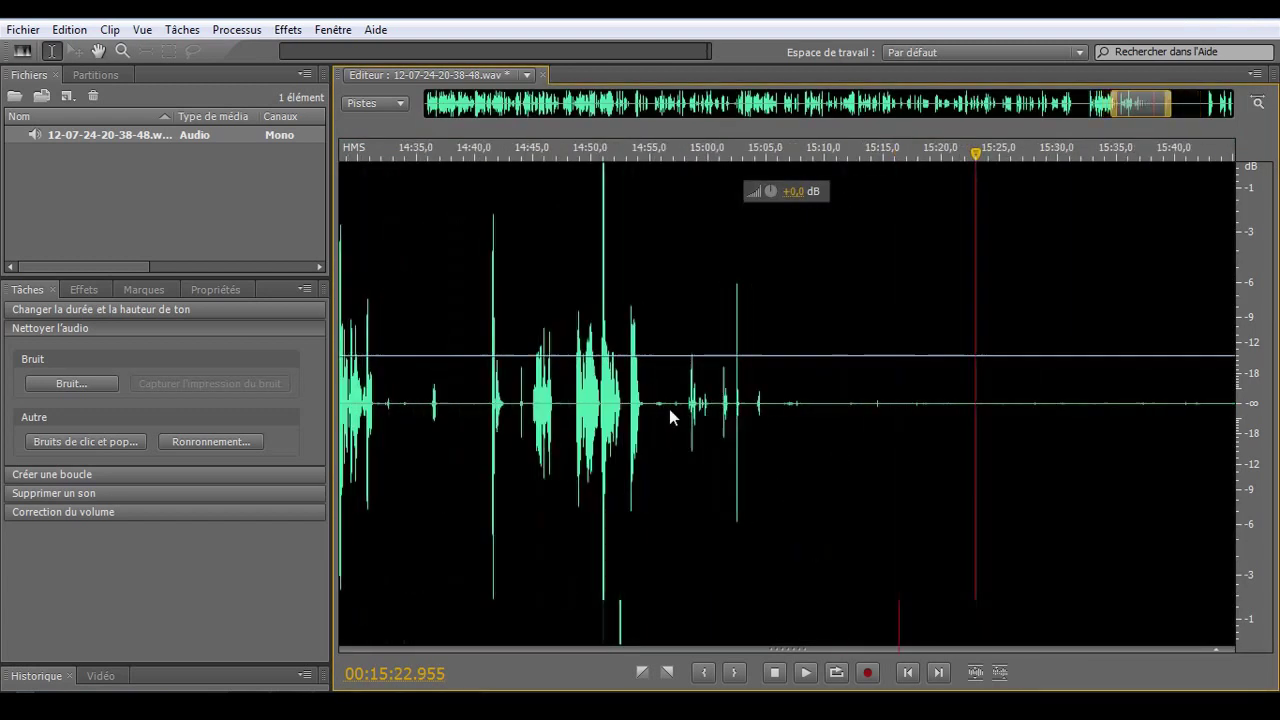
scroll(669, 409, down, 3)
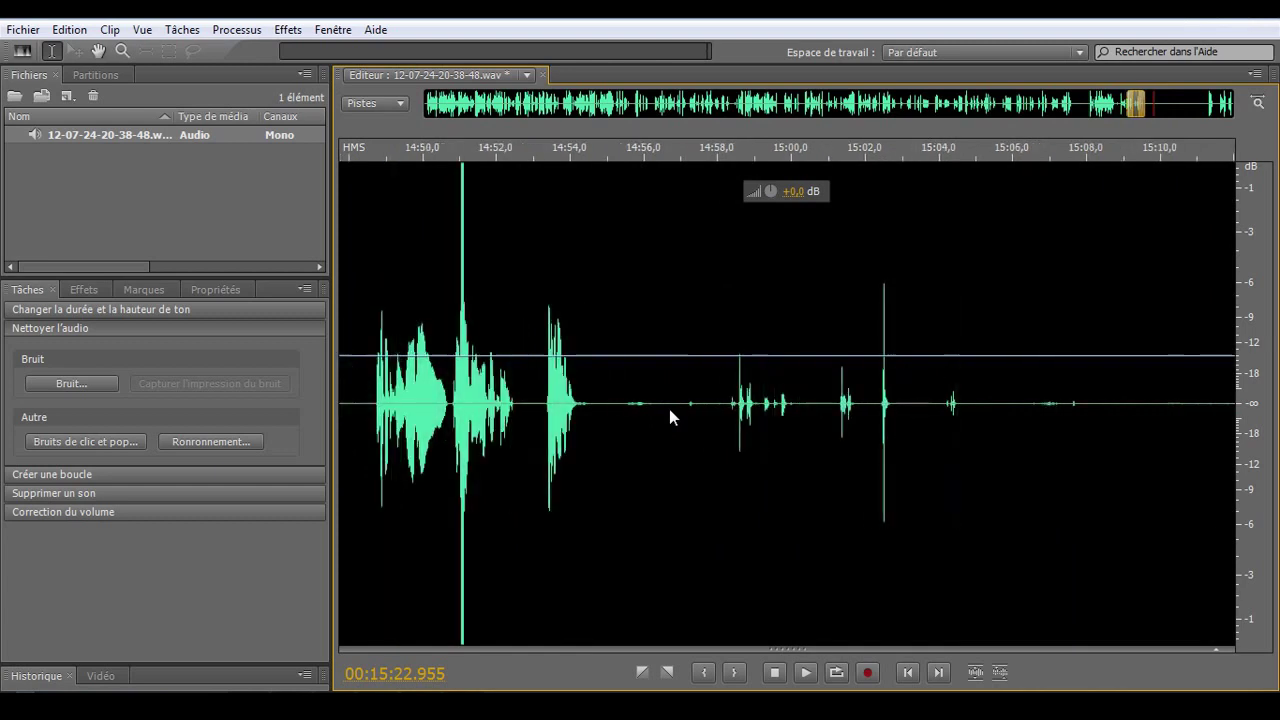
scroll(669, 409, down, 2)
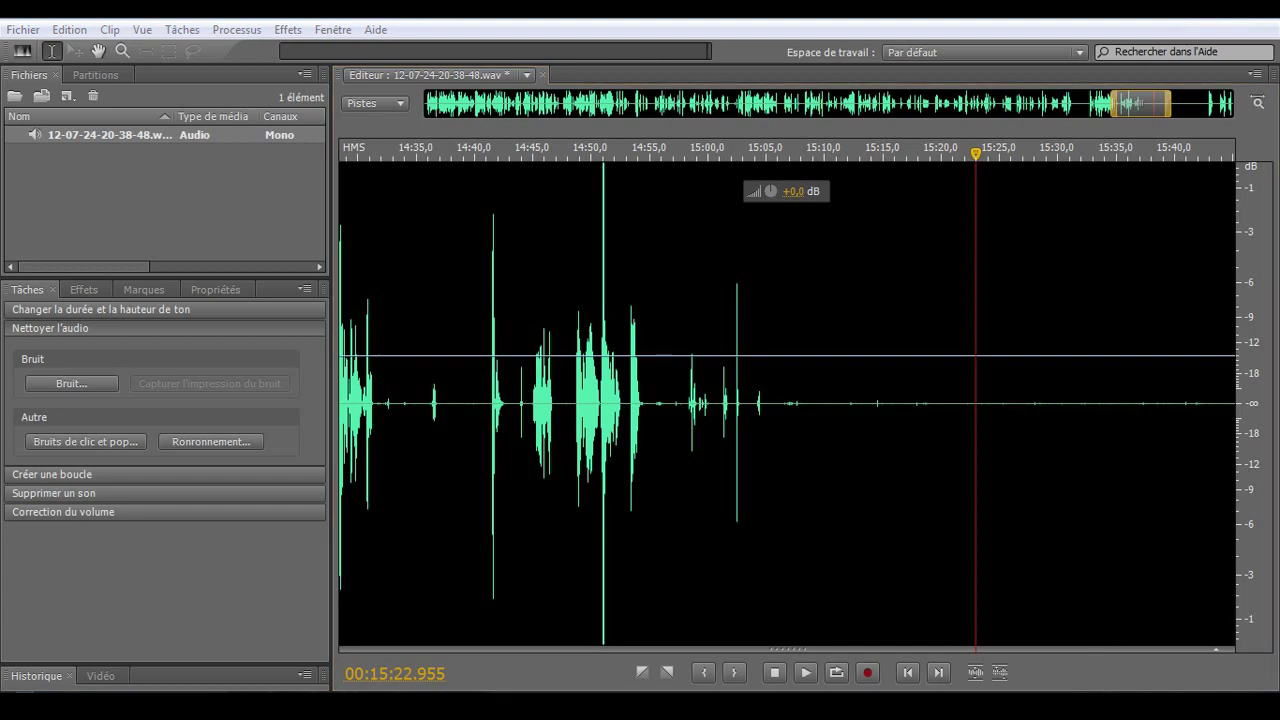
Step: Raise the system sound volume slightly and place the playhead at about 15:07 in the cleaned recording
click(1098, 719)
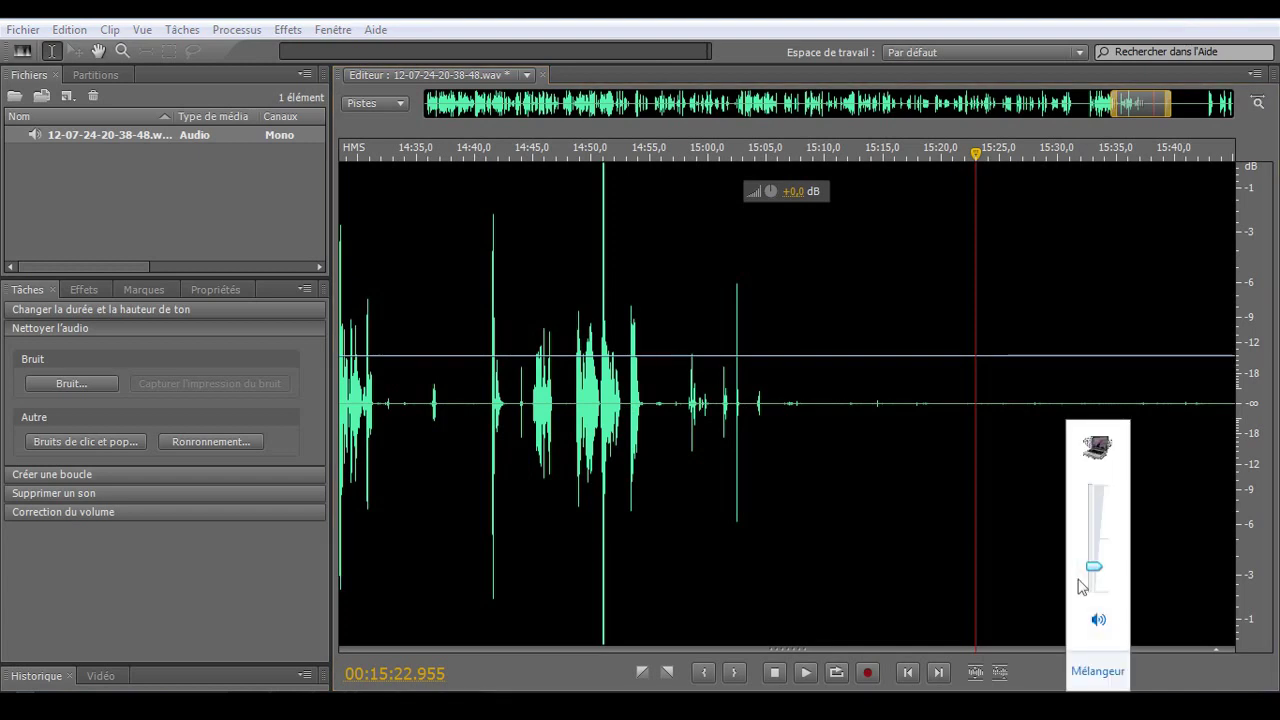
drag(1083, 565, 1083, 543)
click(790, 400)
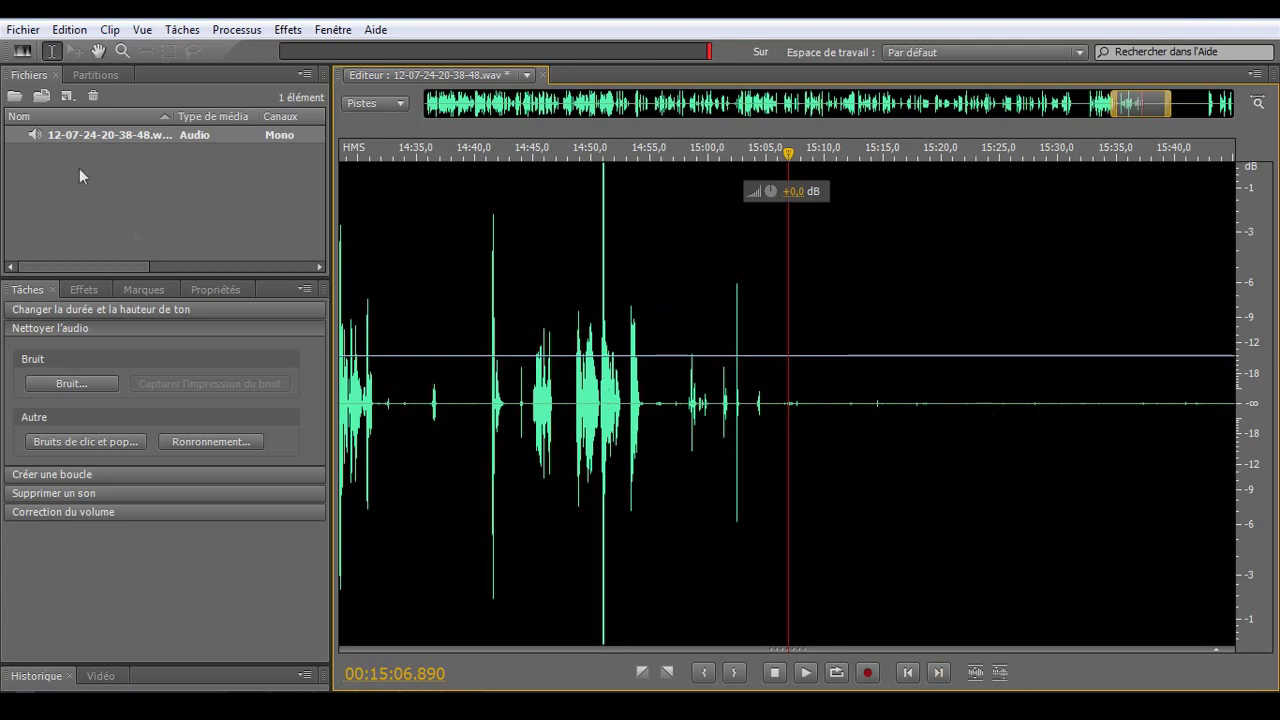
Step: Save the cleaned recording to the desktop (Bureau) as an MP3 file named "son tuto", accepting the export options
click(24, 30)
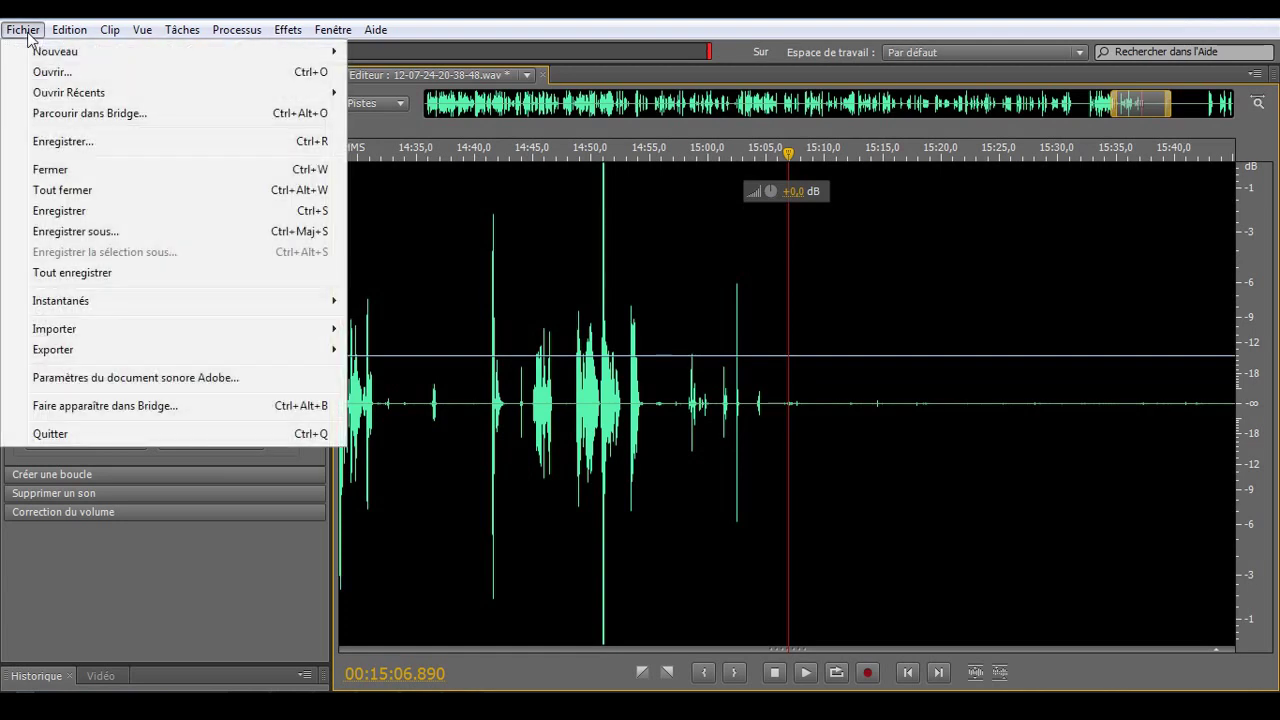
click(70, 232)
click(596, 524)
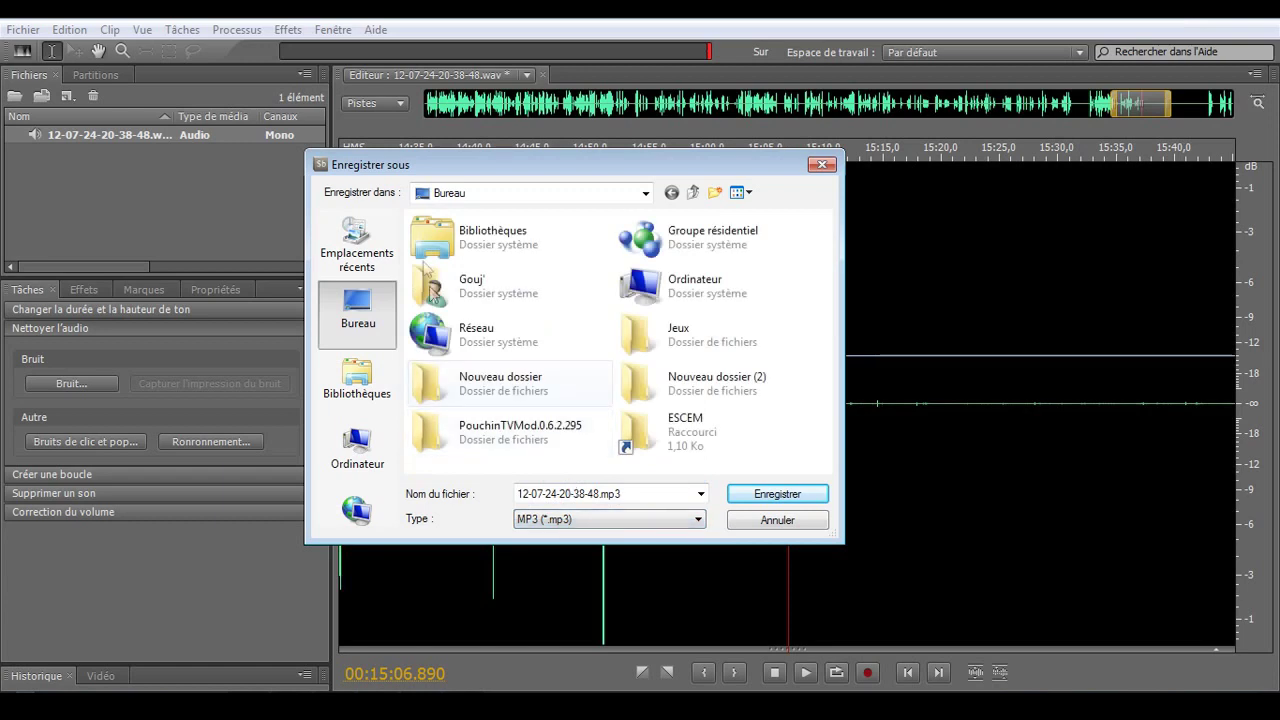
double_click(609, 491)
text(son tuto)
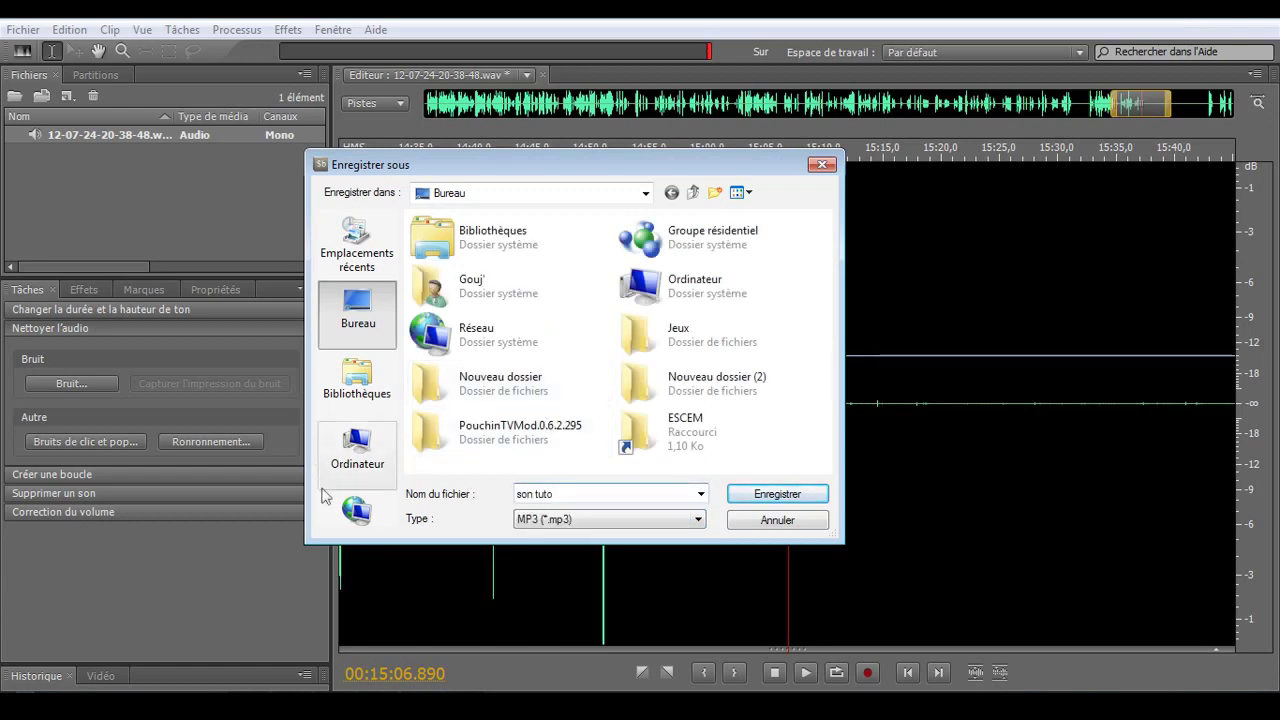
click(770, 494)
click(795, 358)
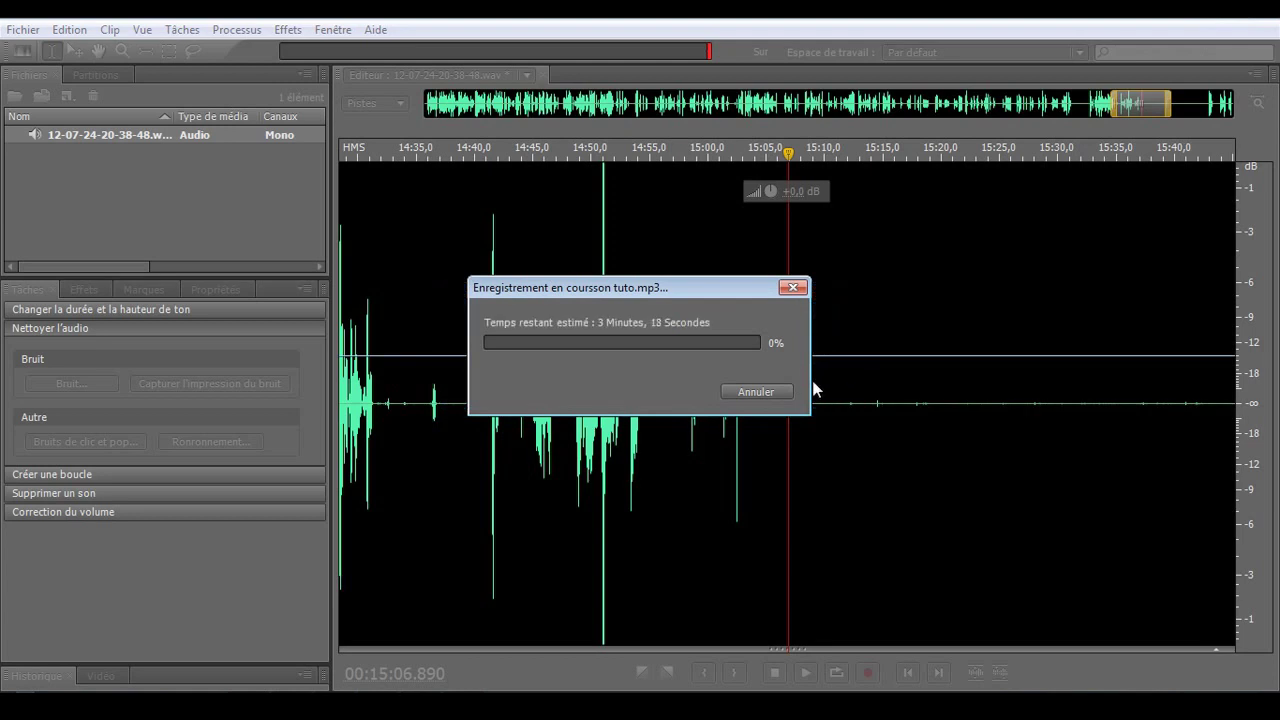